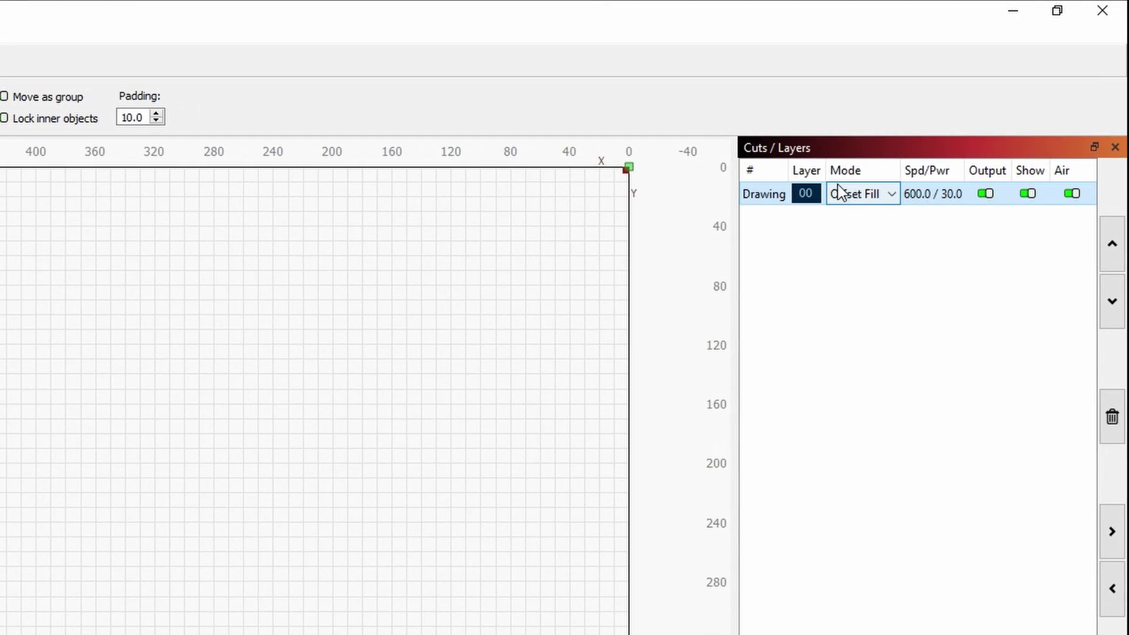
# - Switch layer 00's cutting mode to Fill, to Line and back to Offset Fill
pyautogui.click(843, 193)
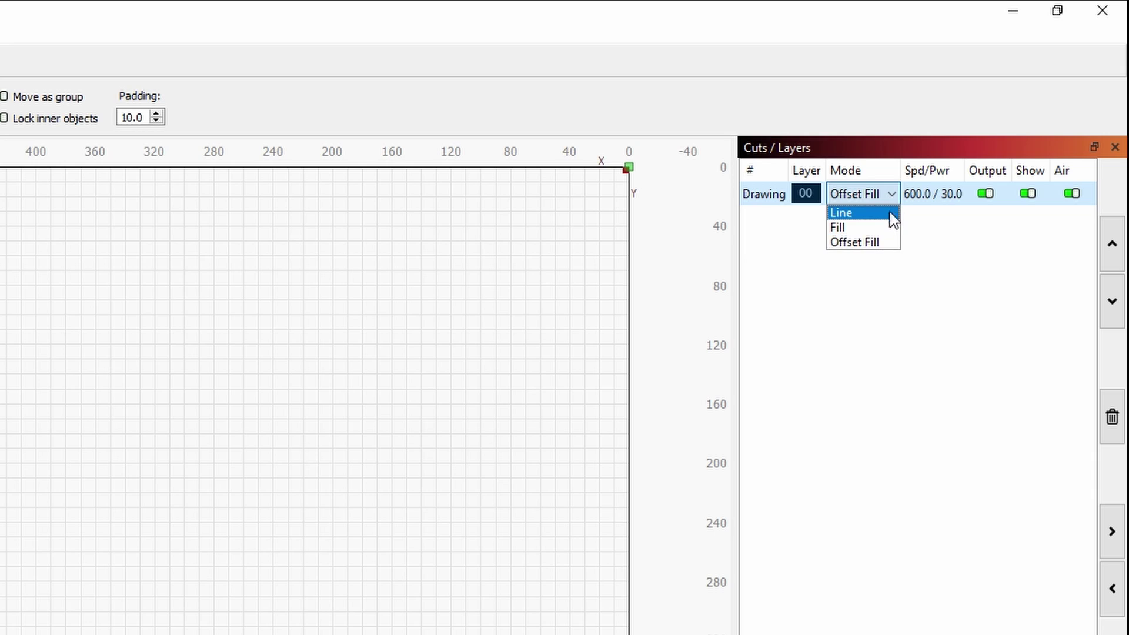
pyautogui.click(876, 228)
pyautogui.click(868, 197)
pyautogui.click(875, 213)
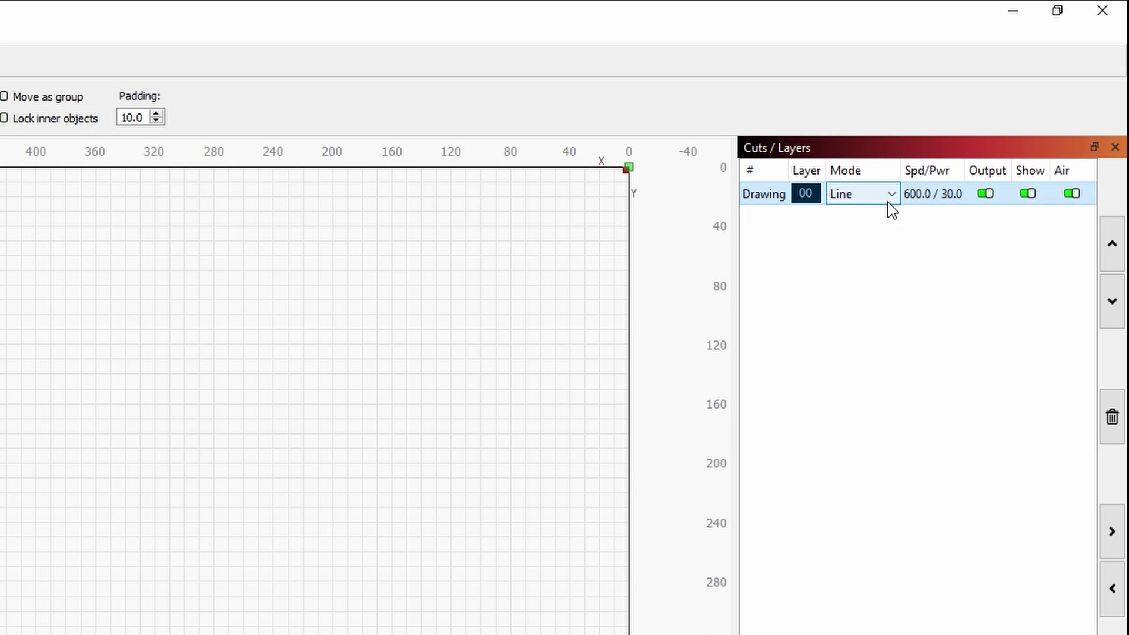
pyautogui.click(889, 202)
pyautogui.click(878, 246)
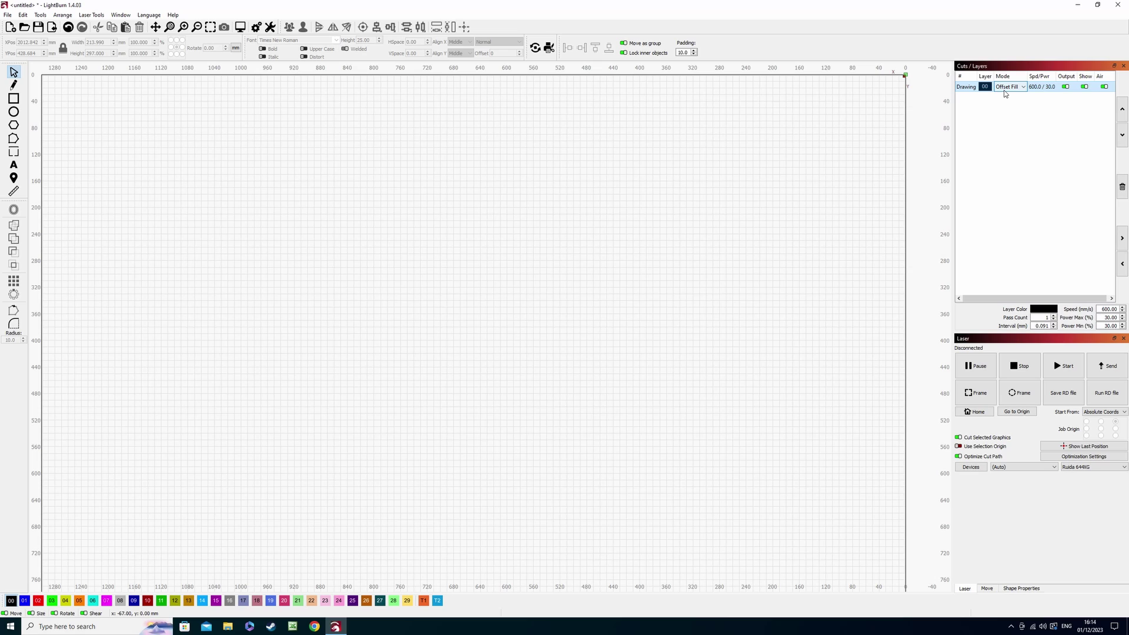
# - Draw a square about 152 mm wide on the work area and set its layer mode to Fill
pyautogui.hotkey('ctrl', 'r')
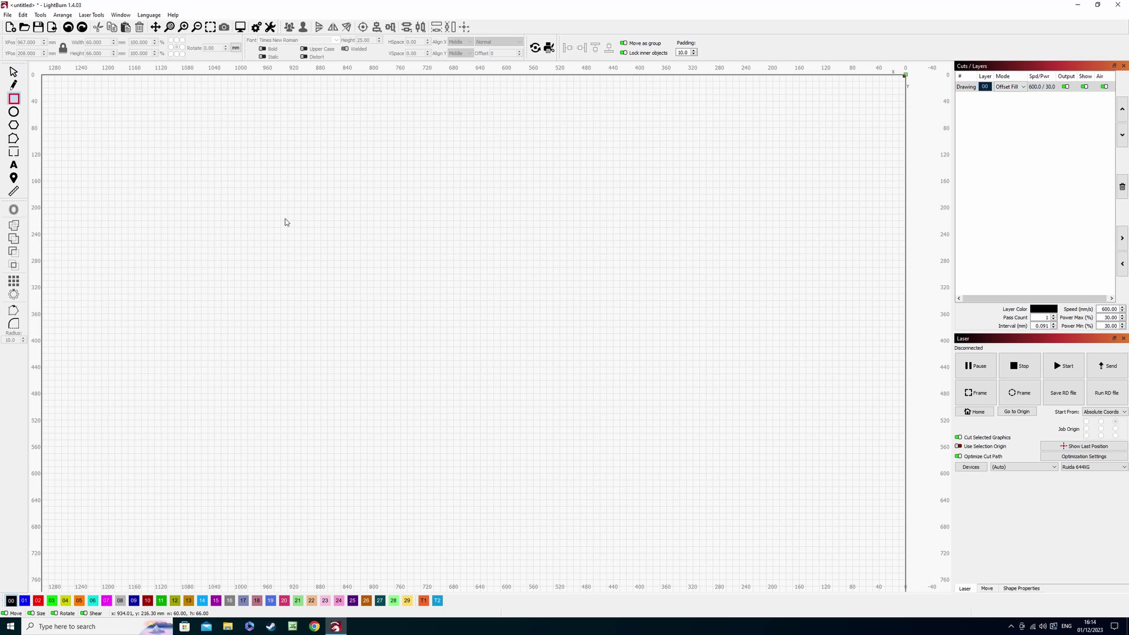
pyautogui.moveTo(285, 219); pyautogui.dragTo(335, 269)
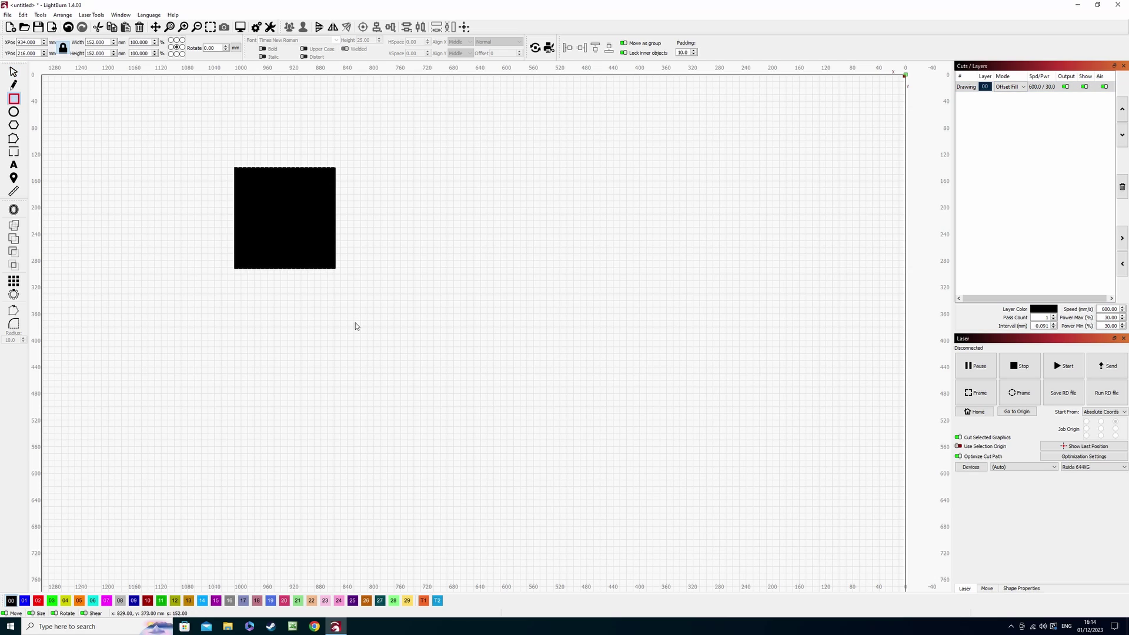
pyautogui.scroll(1, 999, 89)
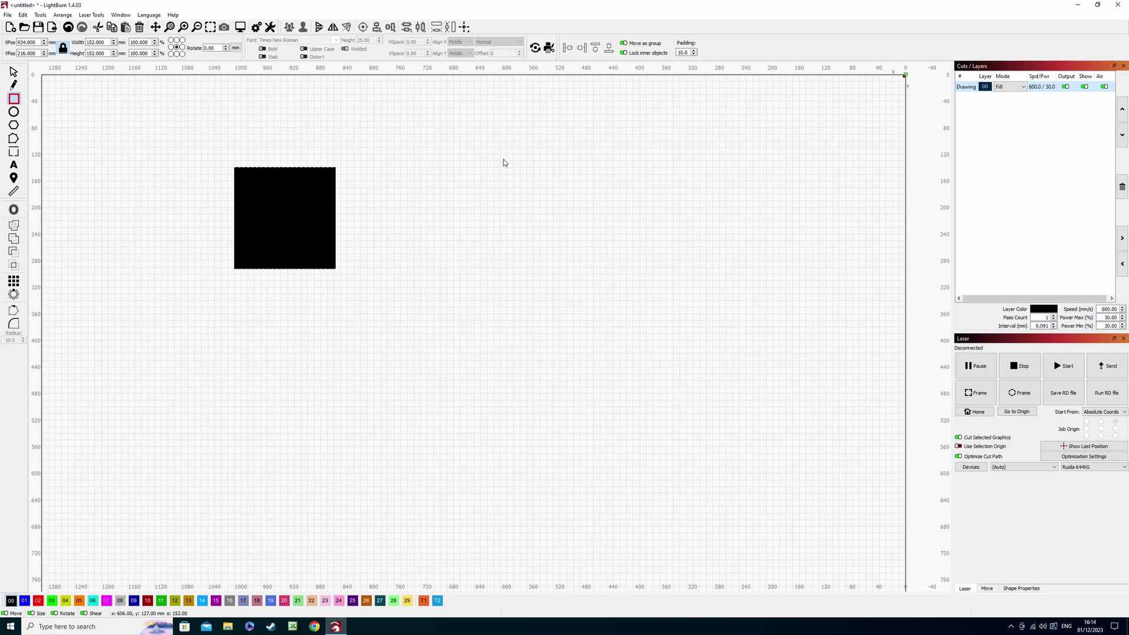
# - Preview the filled square's laser path, rewinding it to near the start and playing it back, and close the preview
pyautogui.click(240, 29)
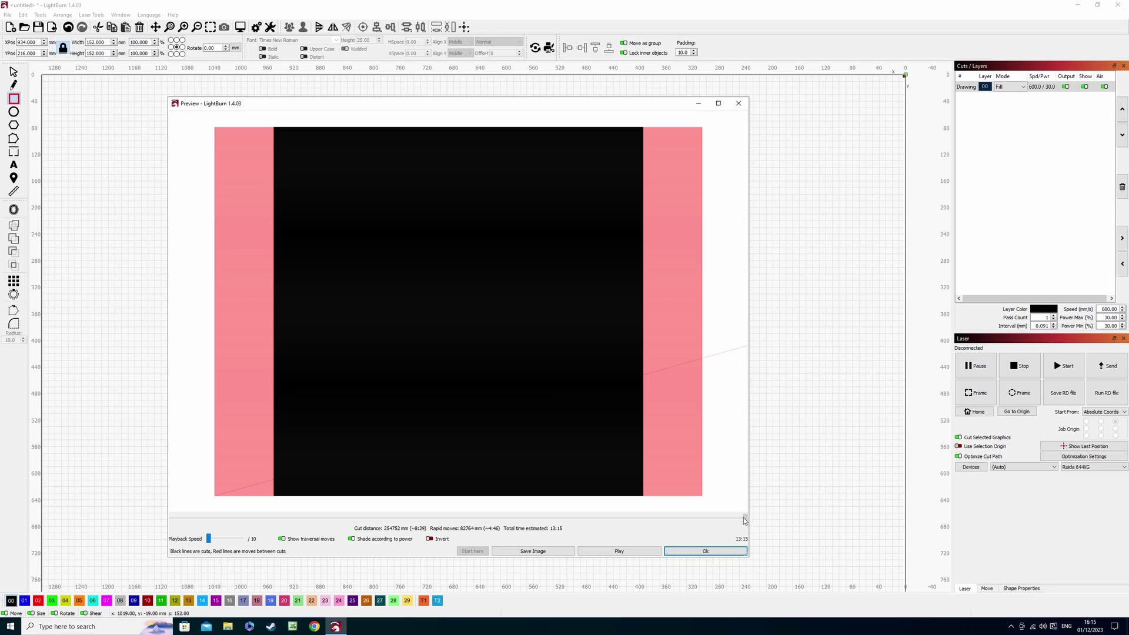
pyautogui.moveTo(744, 518)
pyautogui.mouseDown()
pyautogui.moveTo(266, 518)
pyautogui.moveTo(190, 529)
pyautogui.mouseUp()
pyautogui.click(596, 553)
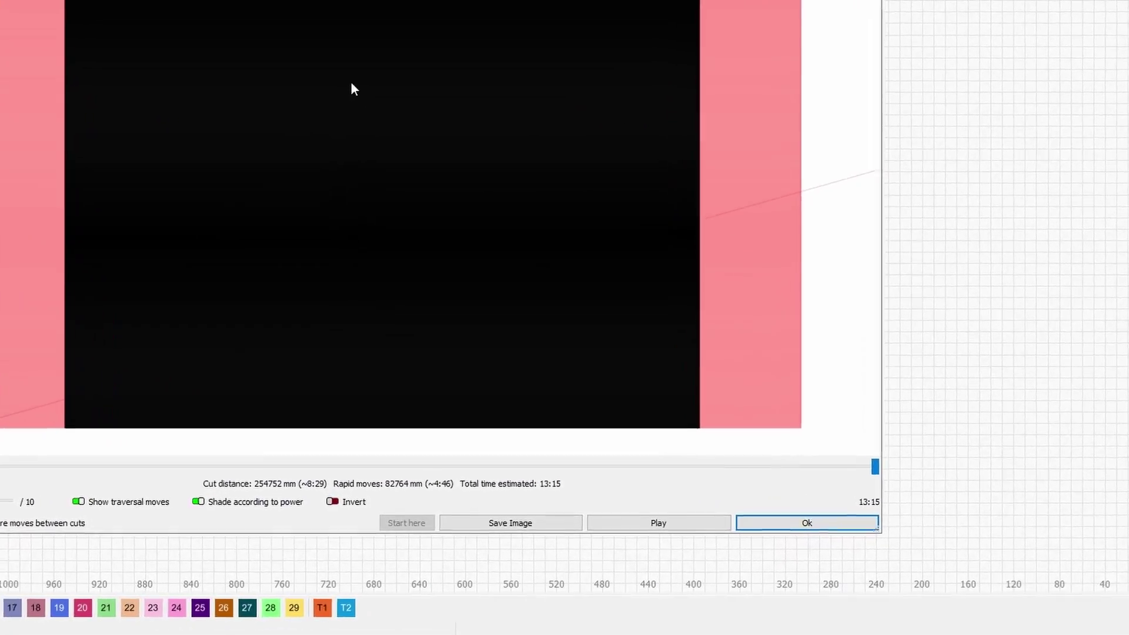
pyautogui.press('Return')
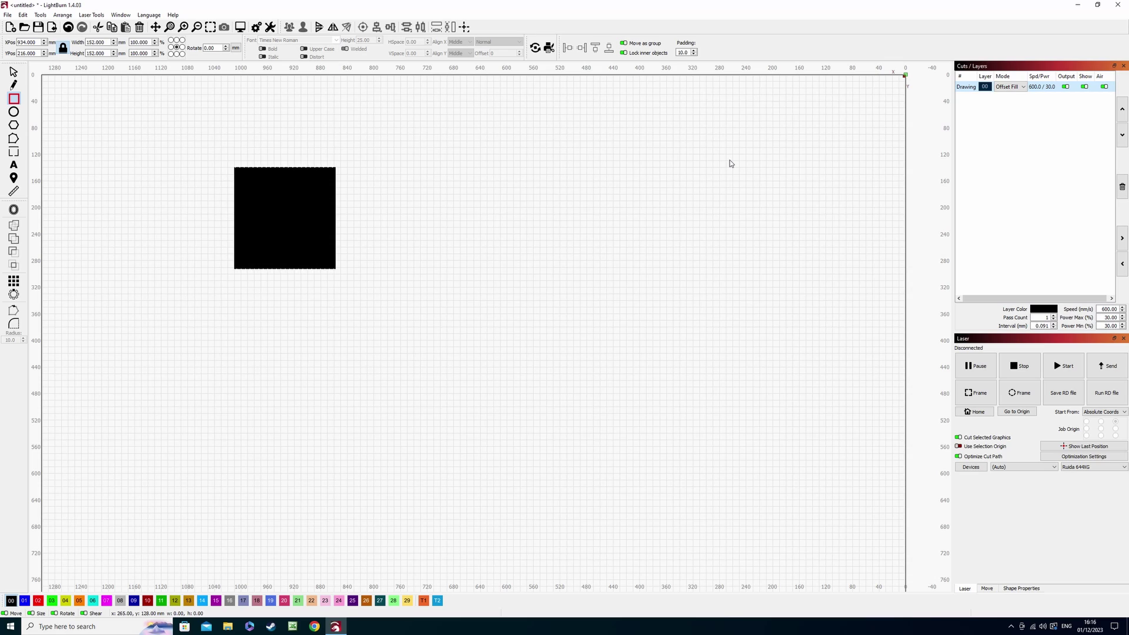
# - Select Offset Fill as the layer mode and preview the solid square's laser path and estimated time
pyautogui.click(1009, 87)
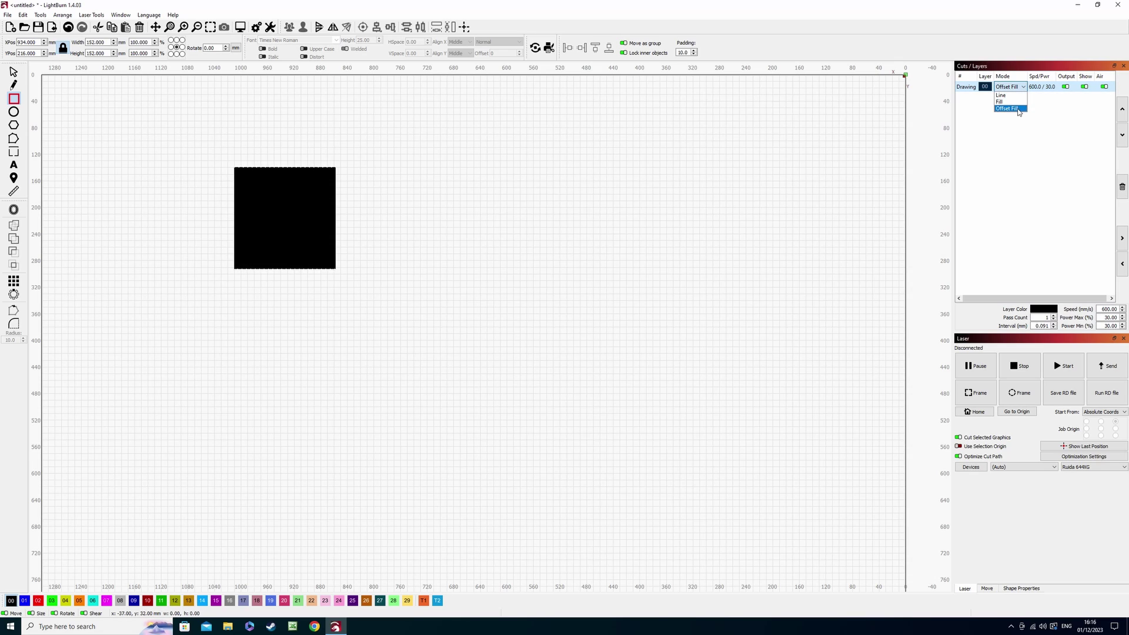
pyautogui.click(1009, 87)
pyautogui.click(240, 27)
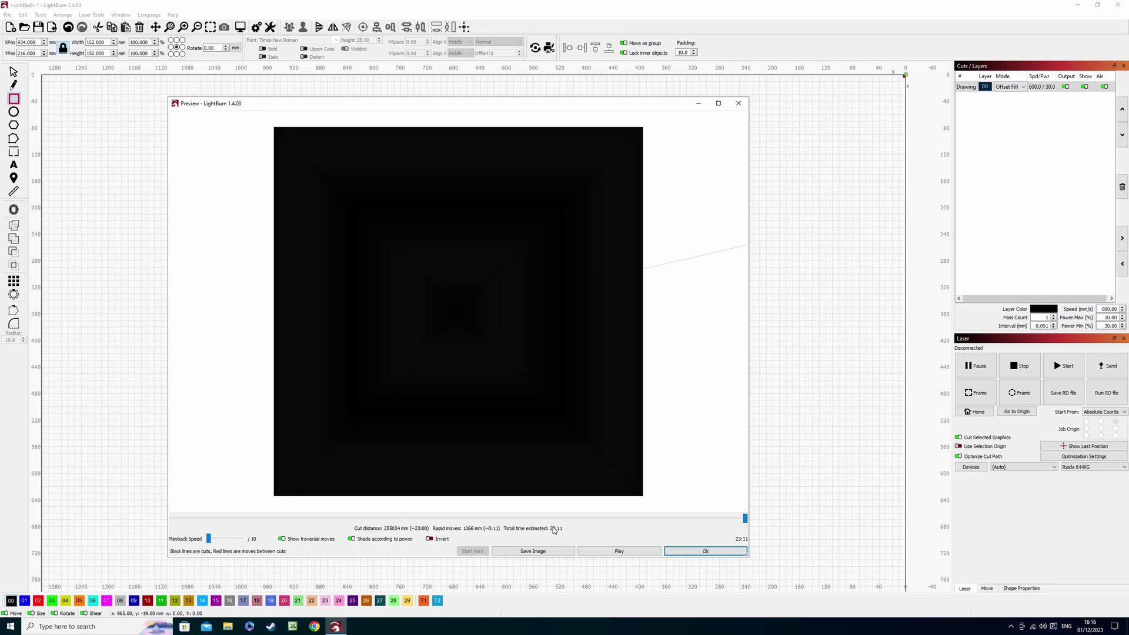
pyautogui.click(742, 551)
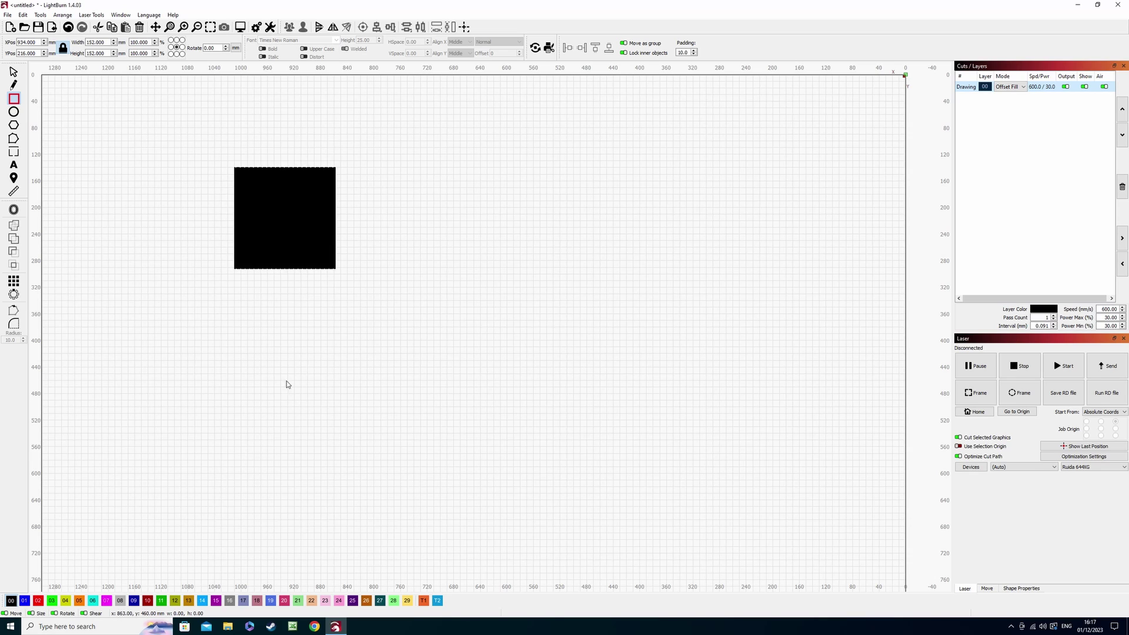
# - Offset the square inward by 5 mm with the Corner style to form a hollow frame
pyautogui.click(13, 209)
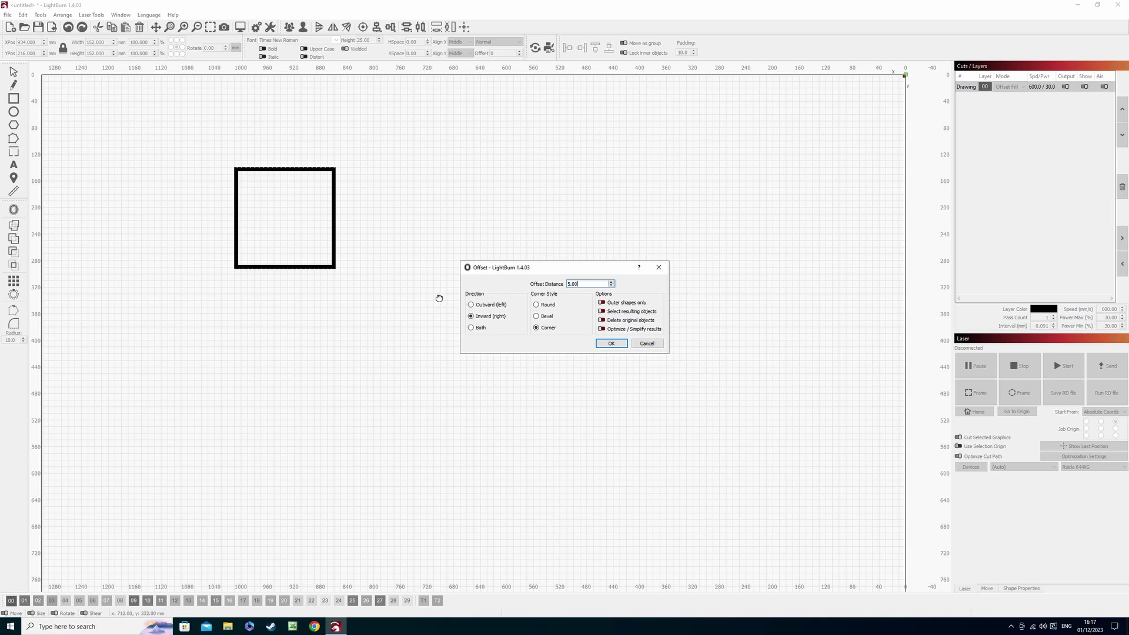
pyautogui.click(611, 344)
pyautogui.scroll(4, 259, 212)
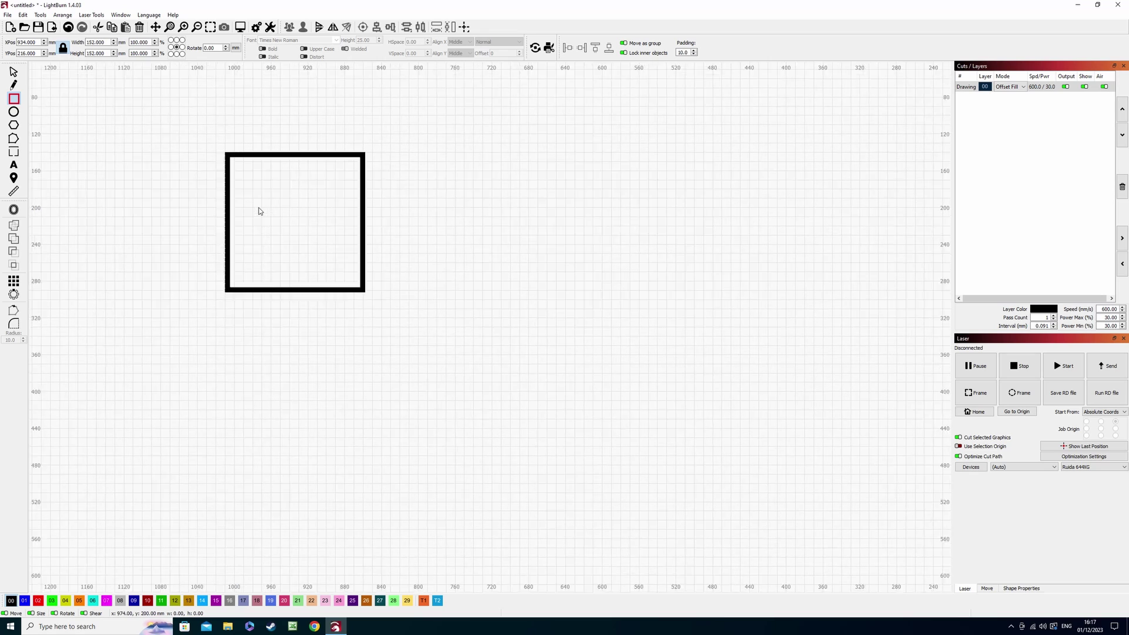
pyautogui.scroll(3, 263, 220)
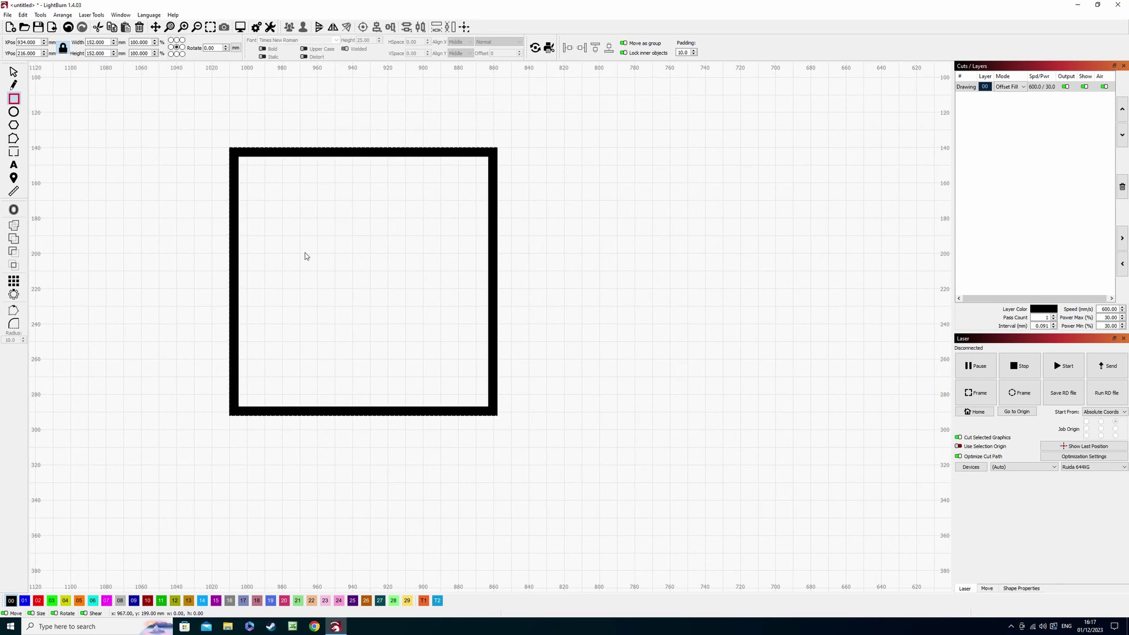
pyautogui.scroll(1, 304, 250)
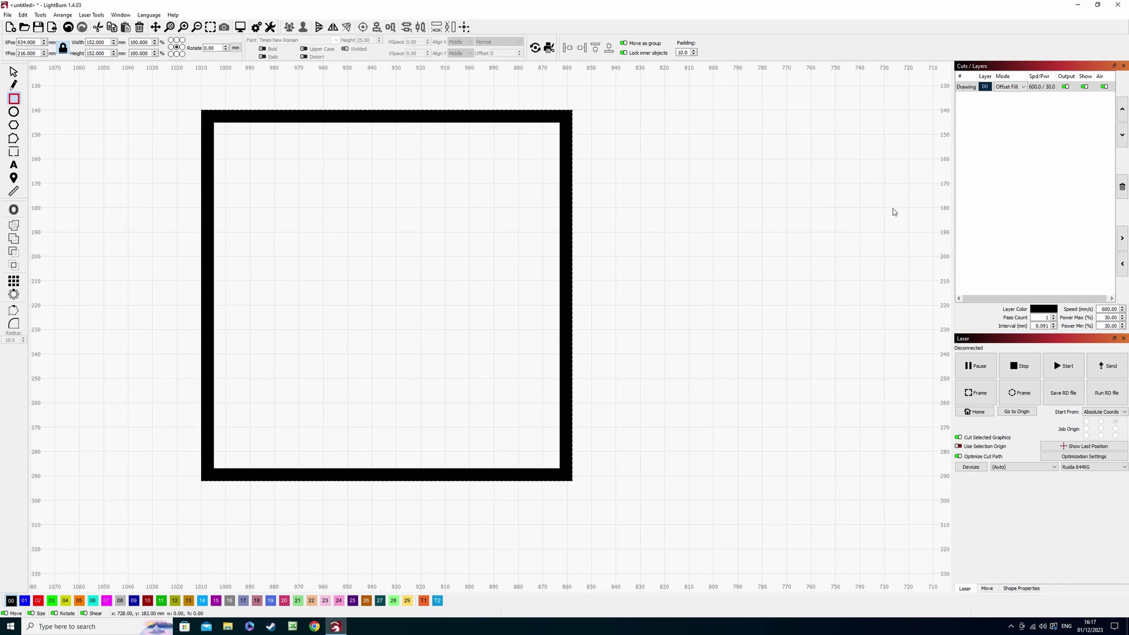
# - Set the layer mode to Fill and group the outer and inner squares of the frame
pyautogui.click(1011, 87)
pyautogui.click(1011, 103)
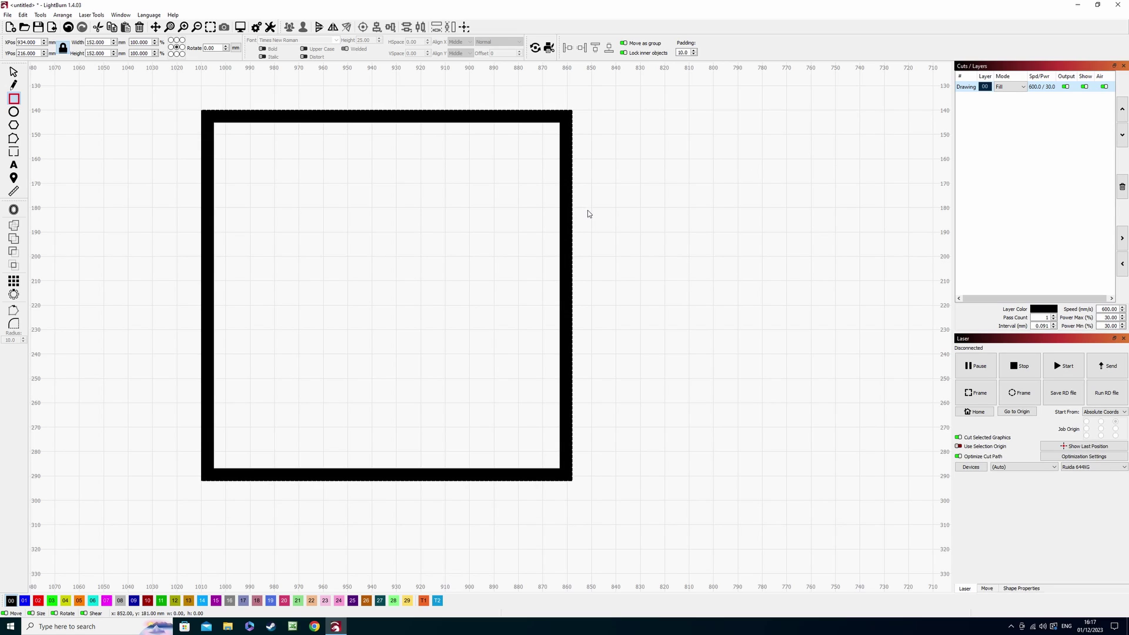
pyautogui.press('Escape')
pyautogui.click(569, 372)
pyautogui.moveTo(598, 501); pyautogui.dragTo(521, 444)
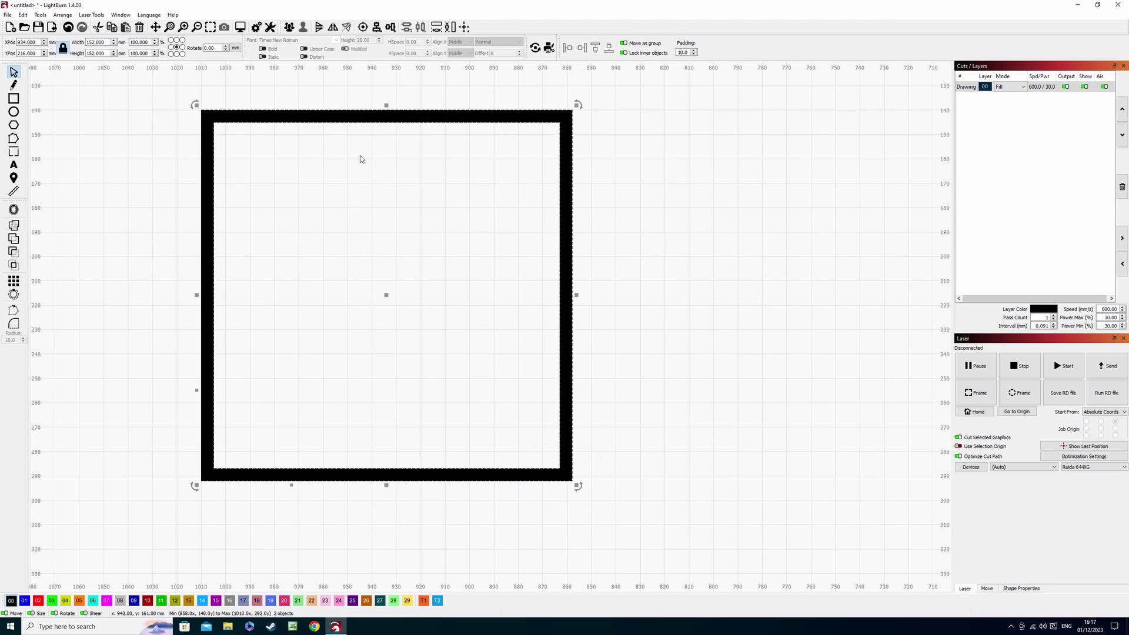
pyautogui.click(289, 27)
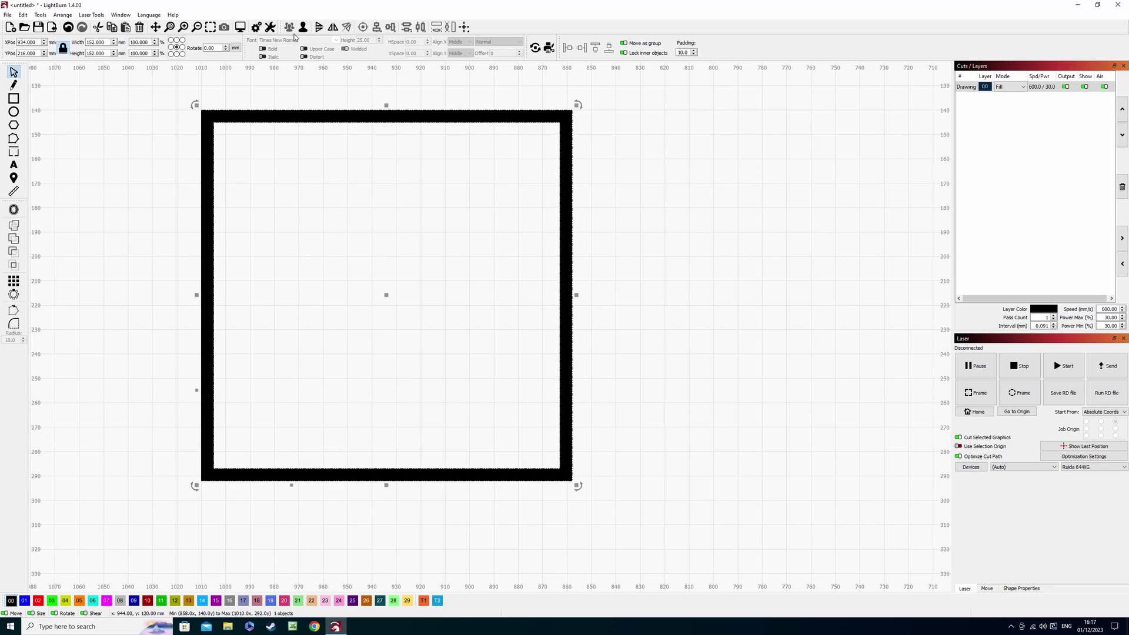
# - Preview the grouped frame in Fill mode and scrub through the scan path and its traversal moves
pyautogui.click(242, 28)
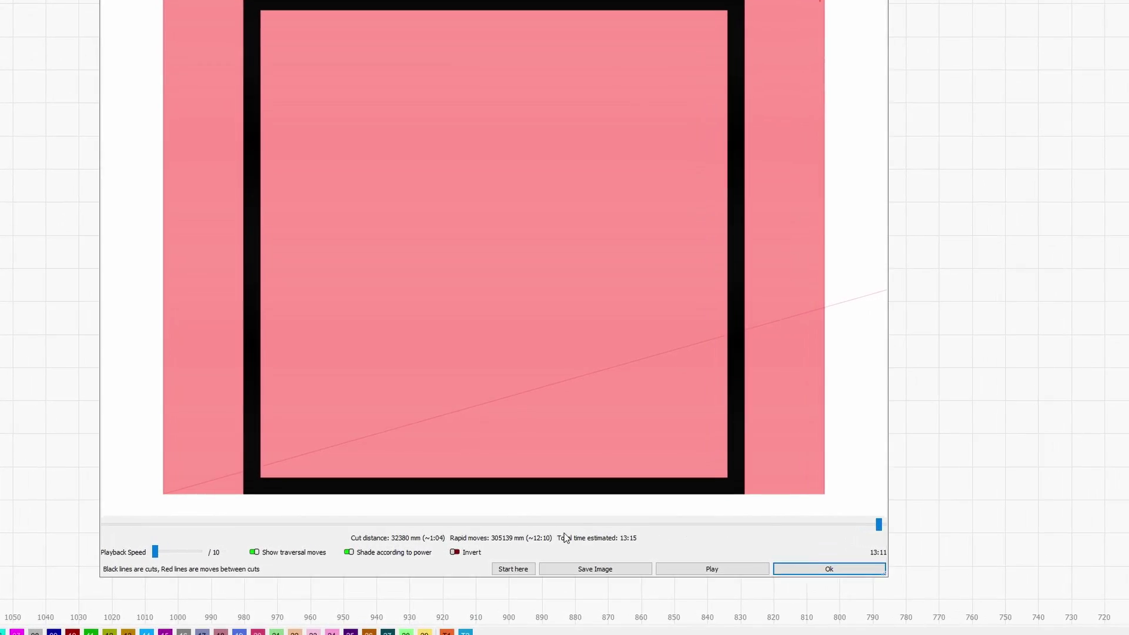
pyautogui.moveTo(938, 527); pyautogui.dragTo(274, 520)
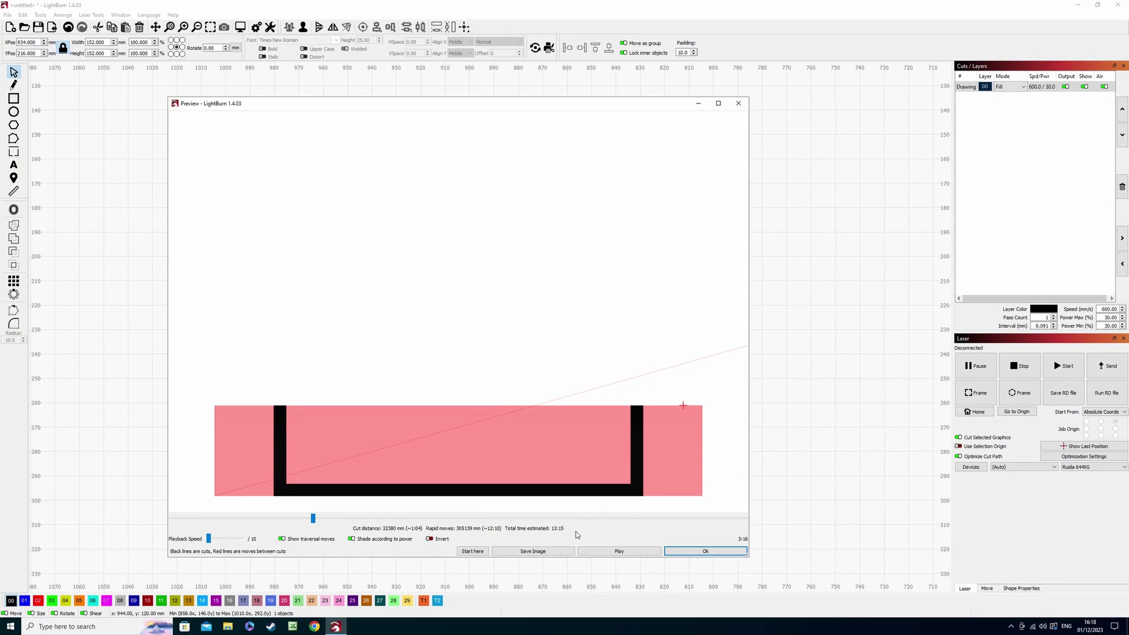
pyautogui.moveTo(313, 519); pyautogui.dragTo(730, 497)
pyautogui.click(705, 551)
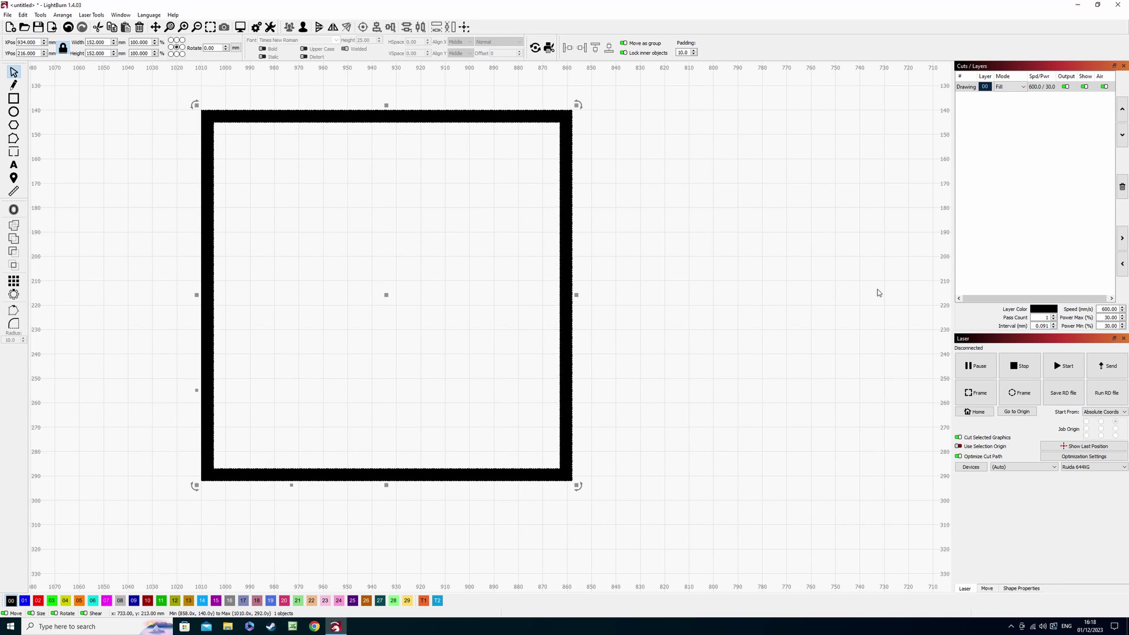
# - Set the layer mode to Offset Fill and preview the frame's laser path, scrubbing forward from the start
pyautogui.click(1024, 88)
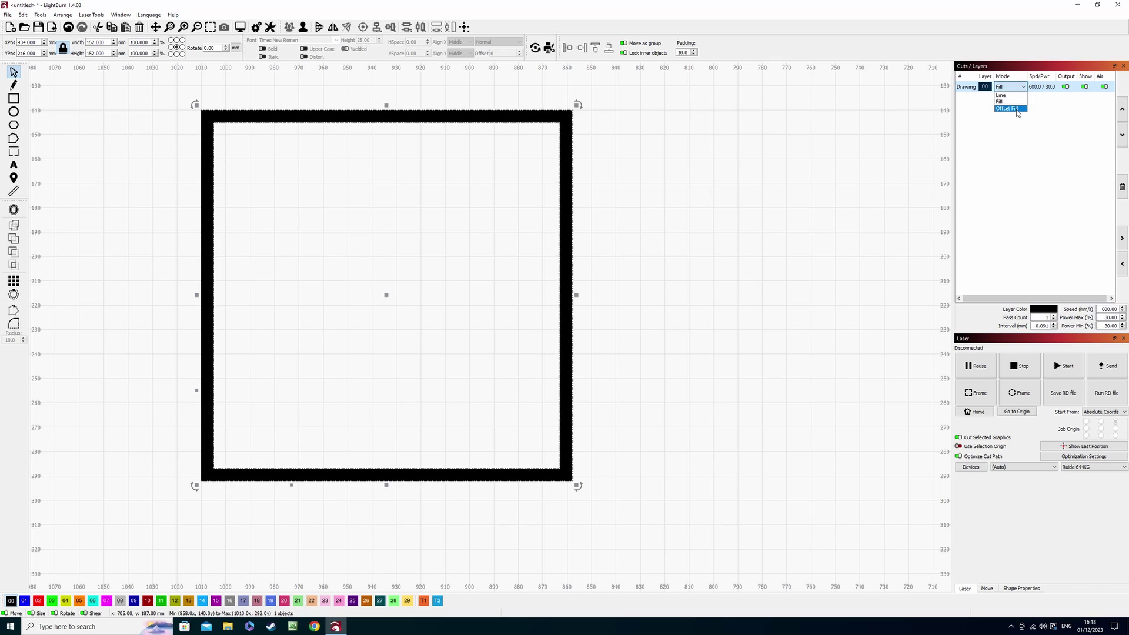
pyautogui.click(1017, 110)
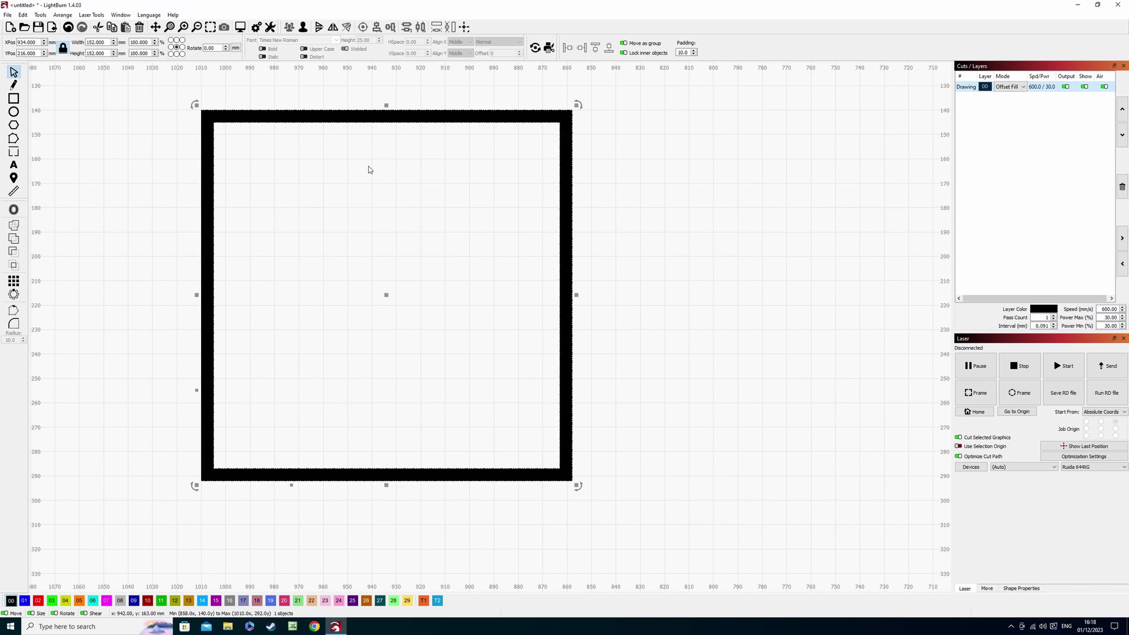
pyautogui.click(240, 27)
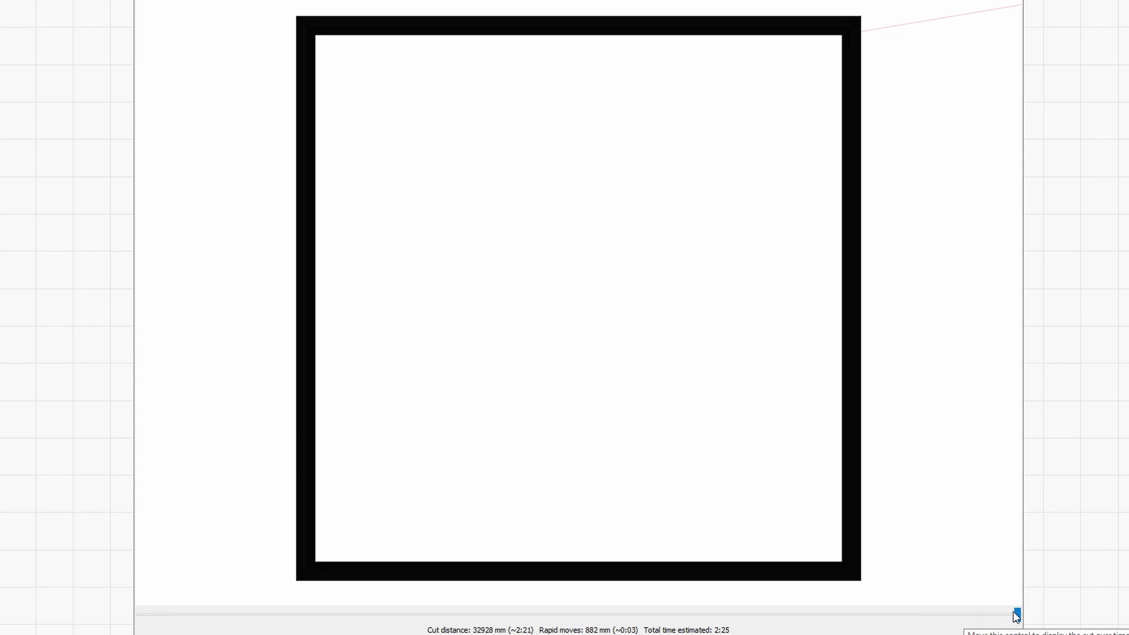
pyautogui.moveTo(1017, 615)
pyautogui.mouseDown()
pyautogui.moveTo(151, 615)
pyautogui.moveTo(165, 622)
pyautogui.mouseUp()
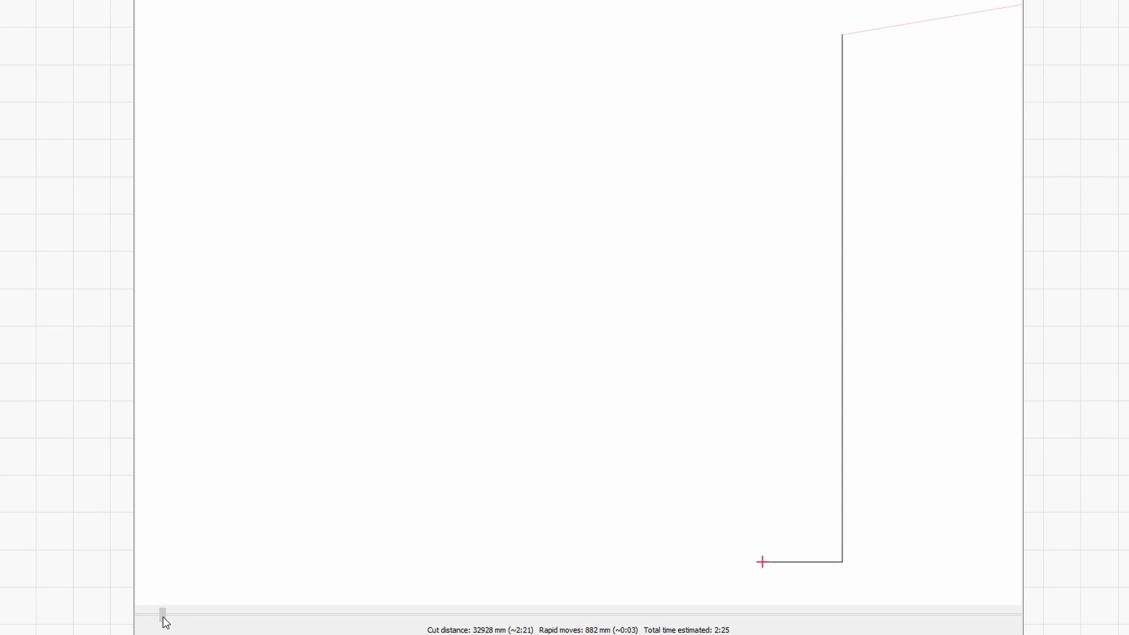
pyautogui.moveTo(163, 617); pyautogui.dragTo(160, 618)
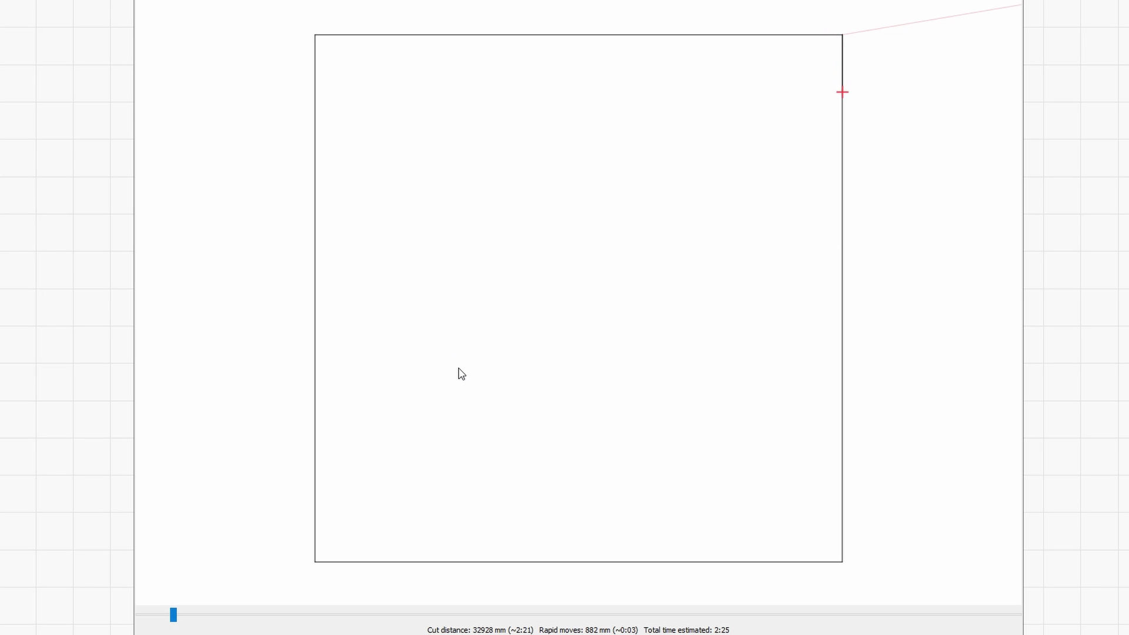
pyautogui.moveTo(174, 615); pyautogui.dragTo(269, 626)
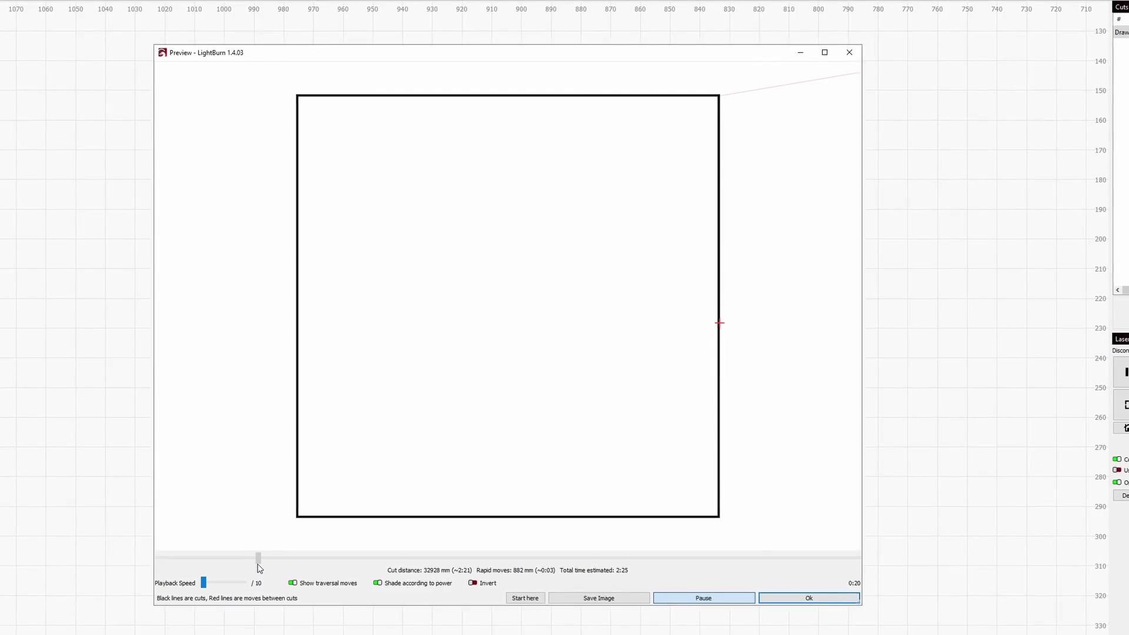
pyautogui.moveTo(259, 568); pyautogui.dragTo(504, 518)
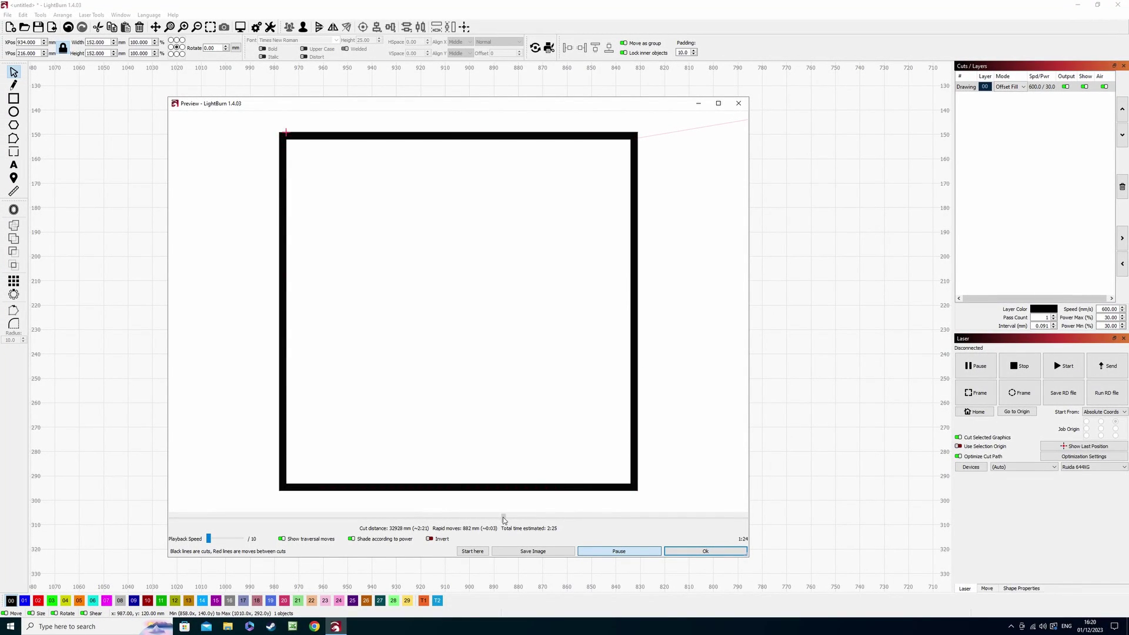
pyautogui.press('Escape')
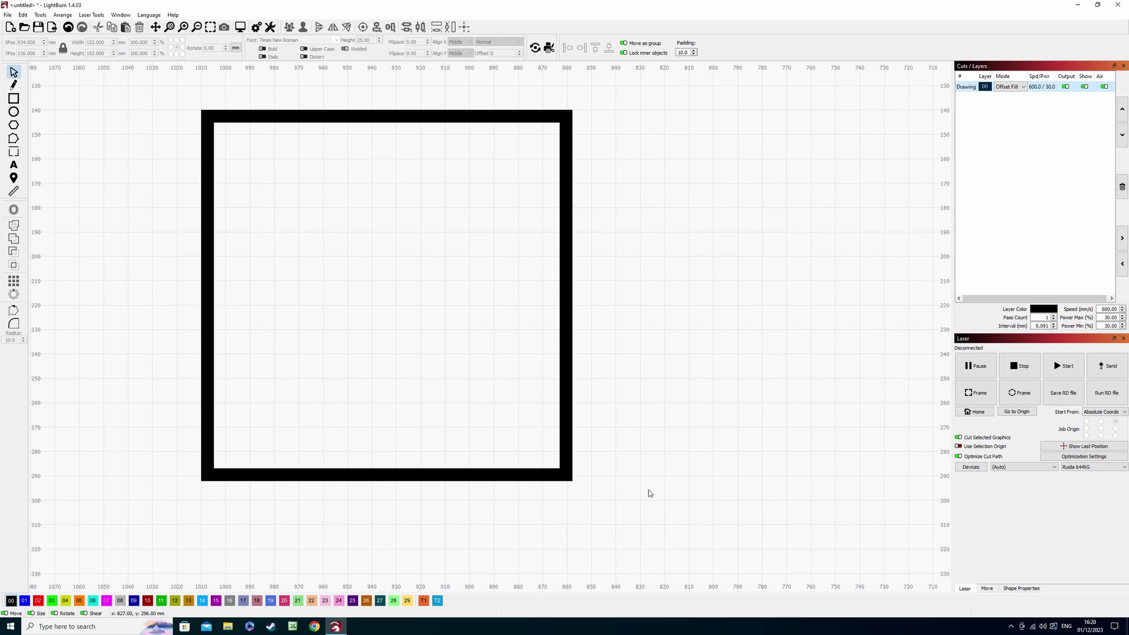